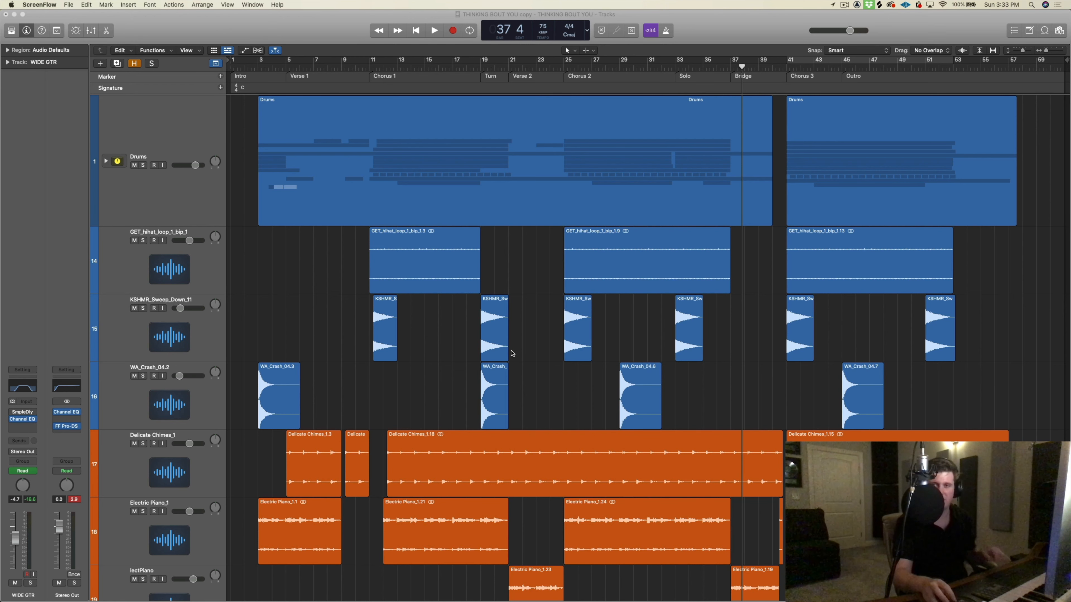
Look over the arrangement's tracks from the Drums stack down to the guitar and bass tracks.
{"action": "scroll", "coordinate": [513, 354], "scroll_direction": "down", "scroll_amount": 5}
{"action": "scroll", "coordinate": [548, 211], "scroll_direction": "up", "scroll_amount": 6}
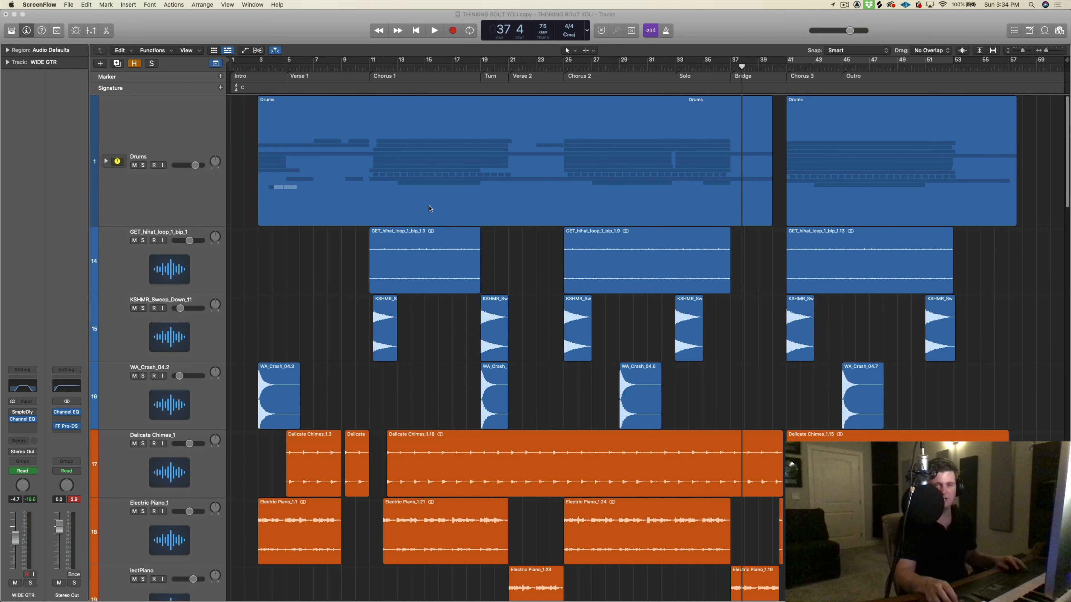
{"action": "scroll", "coordinate": [430, 209], "scroll_direction": "down", "scroll_amount": 10}
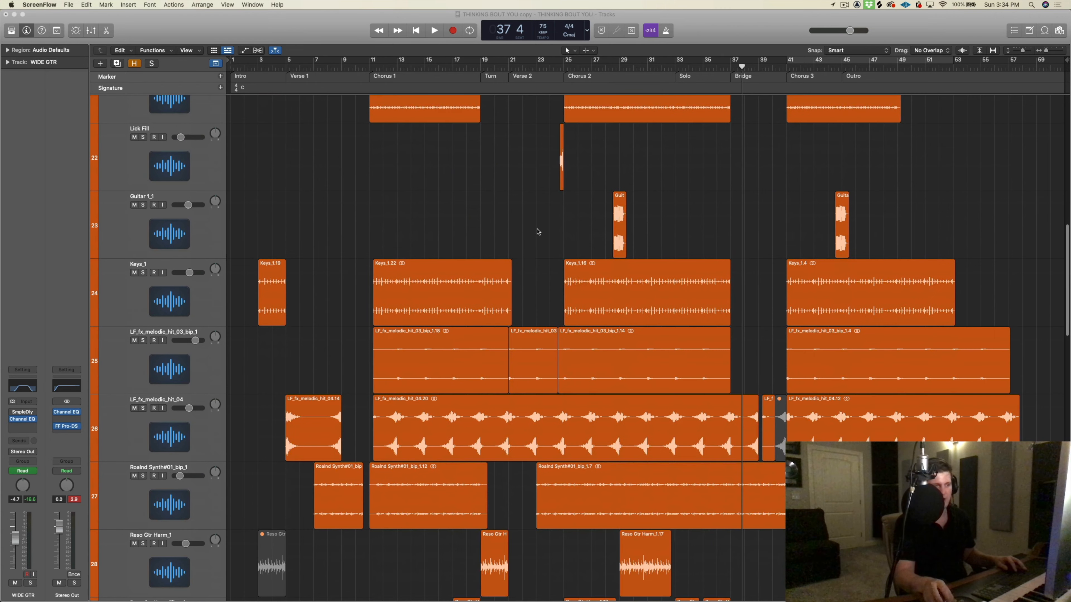
{"action": "scroll", "coordinate": [583, 275], "scroll_direction": "down", "scroll_amount": 12}
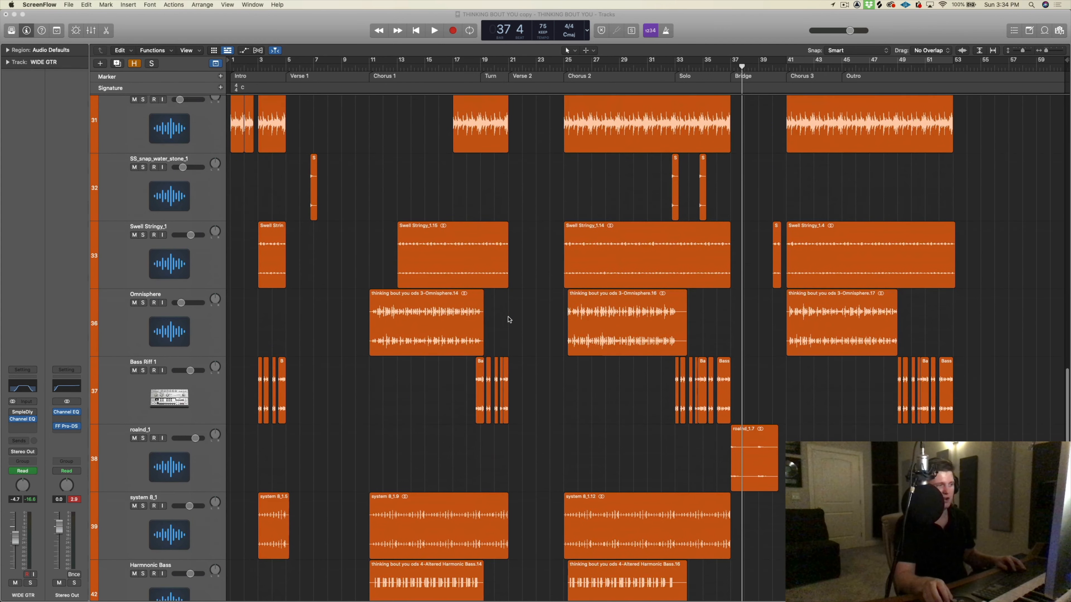
{"action": "scroll", "coordinate": [510, 320], "scroll_direction": "down", "scroll_amount": 12}
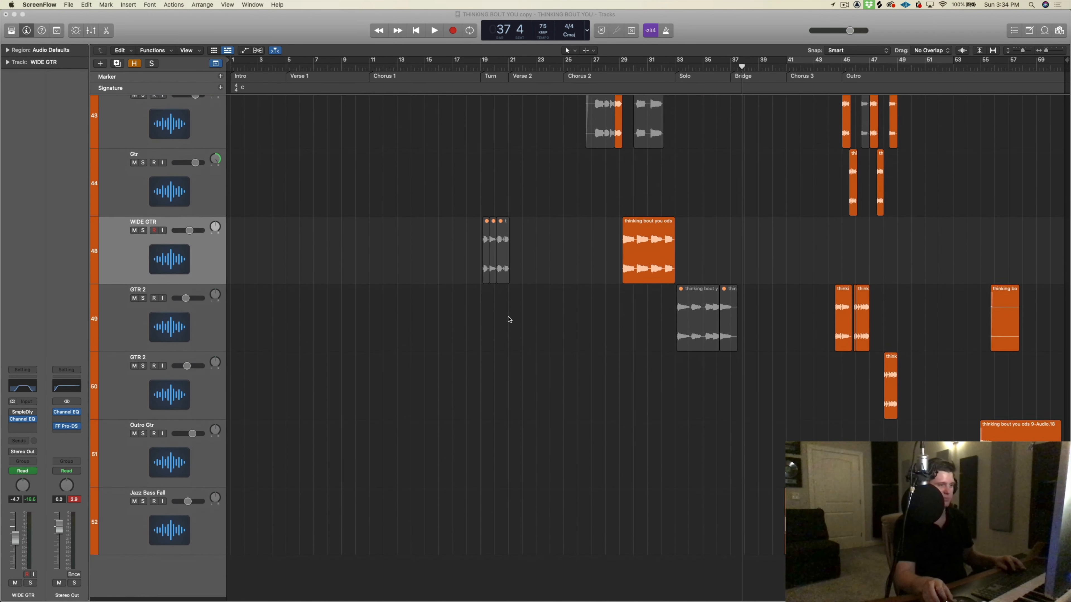
{"action": "scroll", "coordinate": [509, 320], "scroll_direction": "up", "scroll_amount": 20}
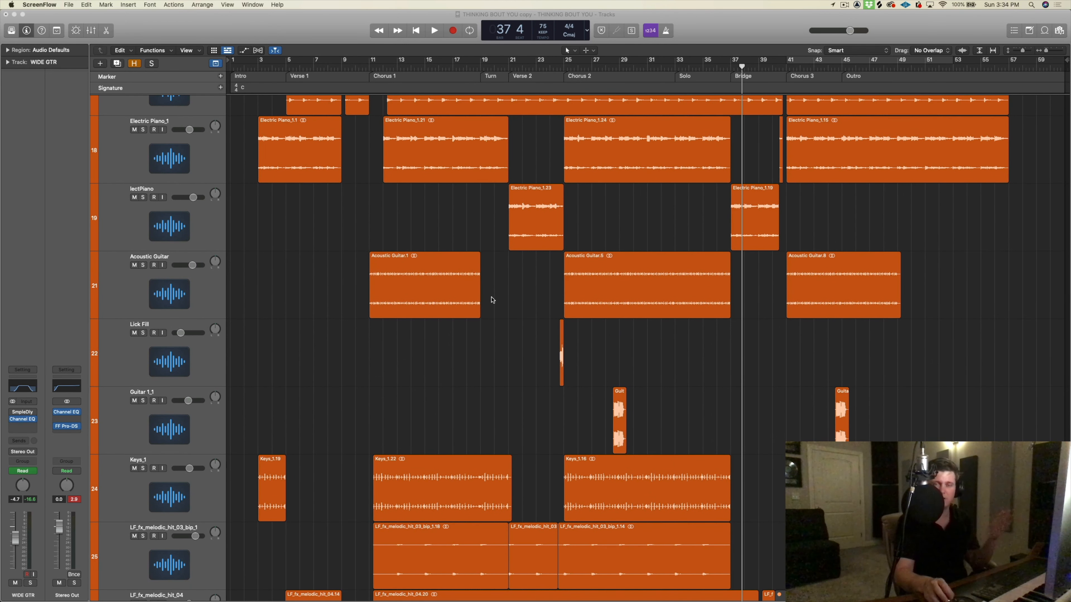
{"action": "scroll", "coordinate": [483, 287], "scroll_direction": "up", "scroll_amount": 6}
{"action": "scroll", "coordinate": [498, 296], "scroll_direction": "down", "scroll_amount": 2}
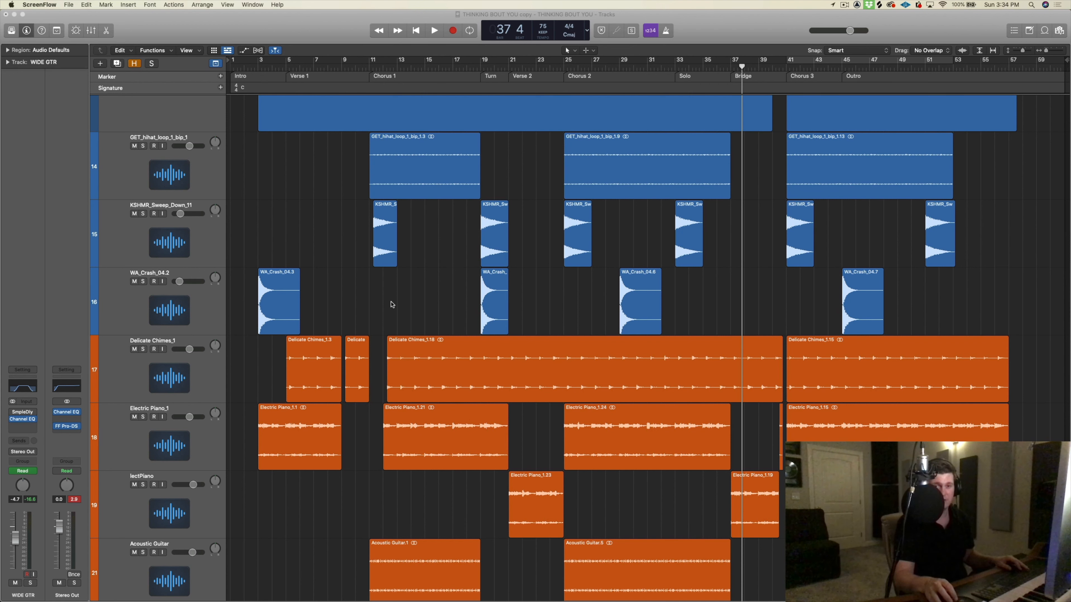
Insert the stereo Waves SoundShifter Pitch (s) plug-in on the Delicate Chimes_1 track and set its transposition to 1 semitone.
{"action": "left_click", "coordinate": [164, 395]}
{"action": "left_click", "coordinate": [42, 417]}
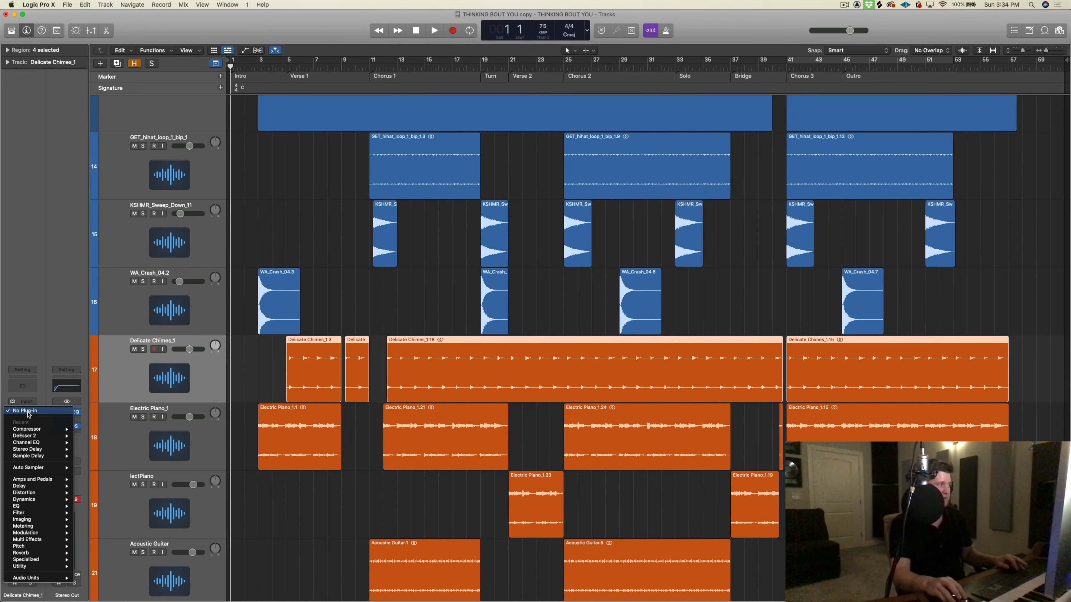
{"action": "mouse_move", "coordinate": [56, 579]}
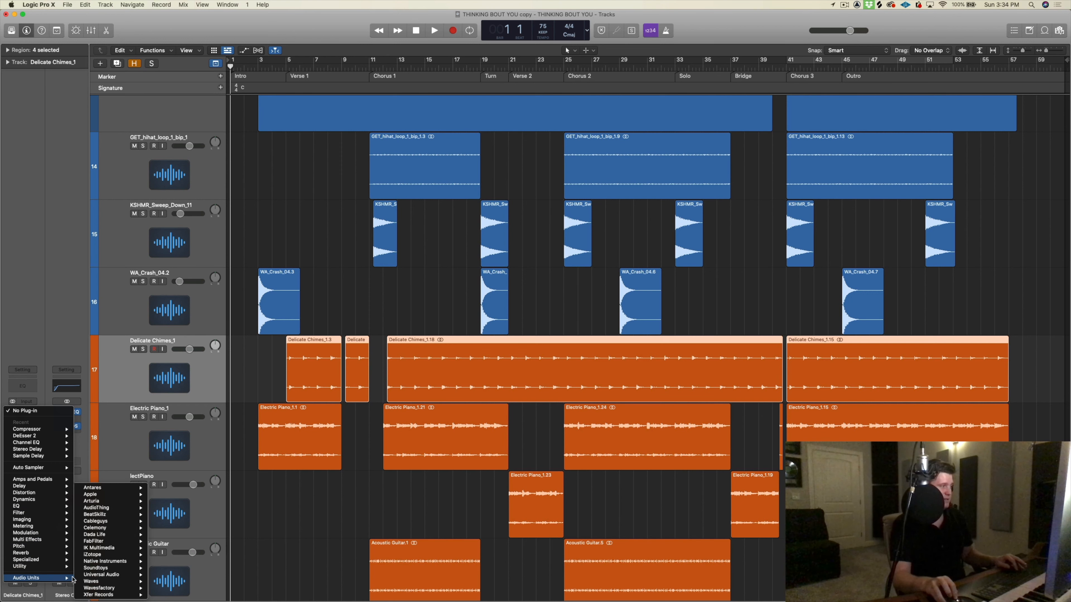
{"action": "mouse_move", "coordinate": [122, 582]}
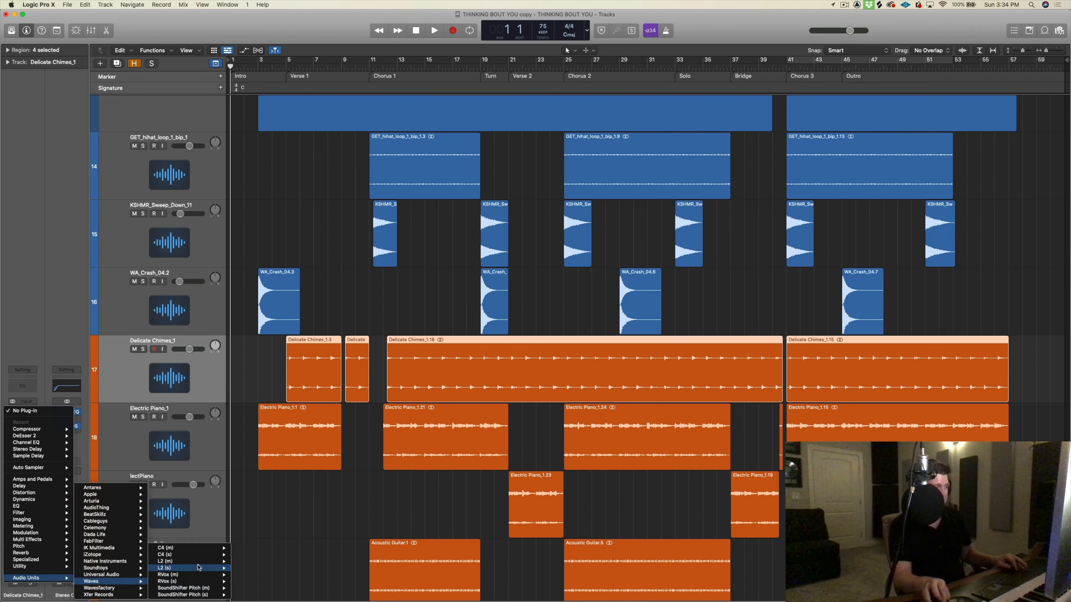
{"action": "mouse_move", "coordinate": [200, 575]}
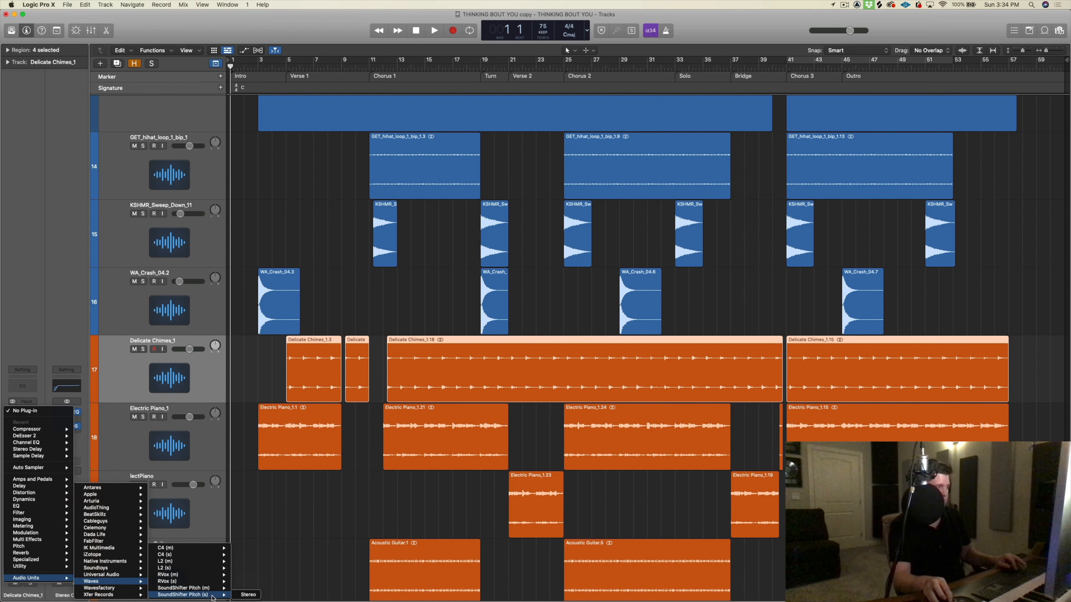
{"action": "left_click", "coordinate": [250, 595]}
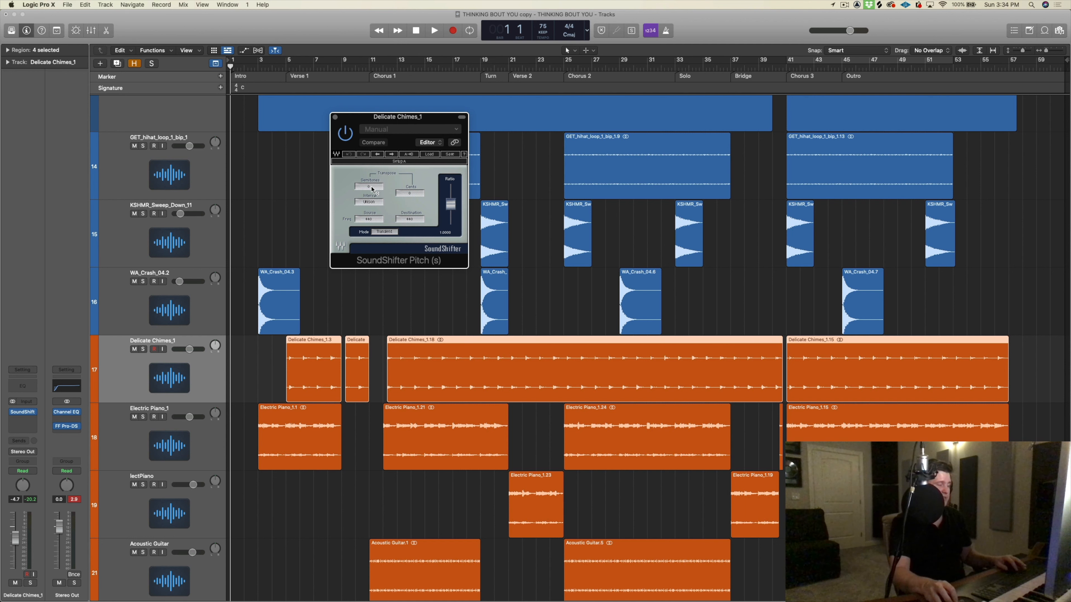
{"action": "left_click_drag", "start_coordinate": [369, 187], "coordinate": [368, 182]}
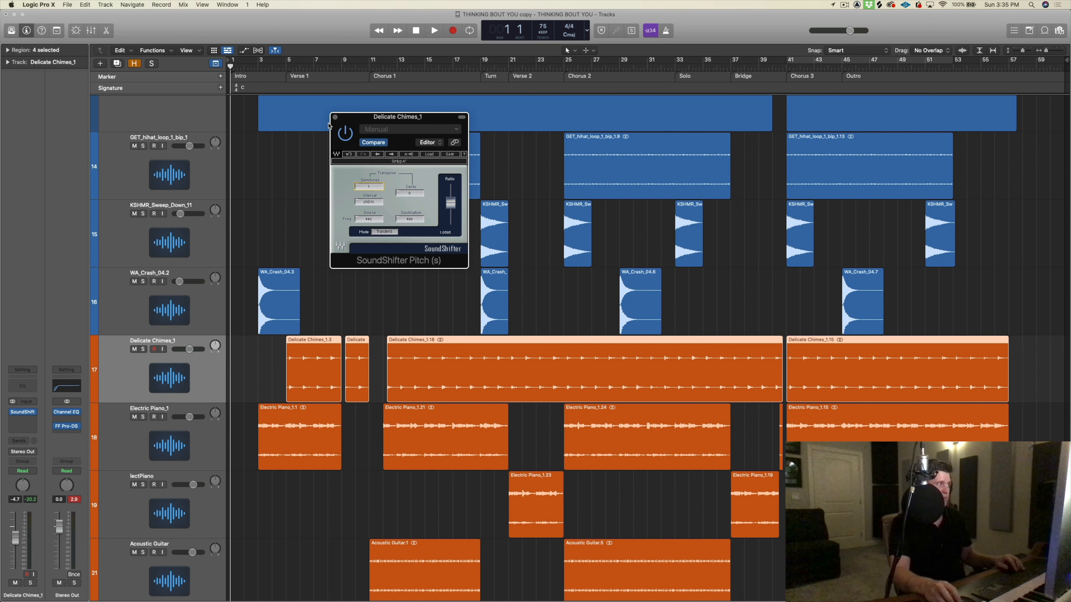
{"action": "left_click", "coordinate": [336, 118]}
Show the mixer and enlarge it enough to expose the setting and EQ rows above each channel's effects.
{"action": "key", "text": "x"}
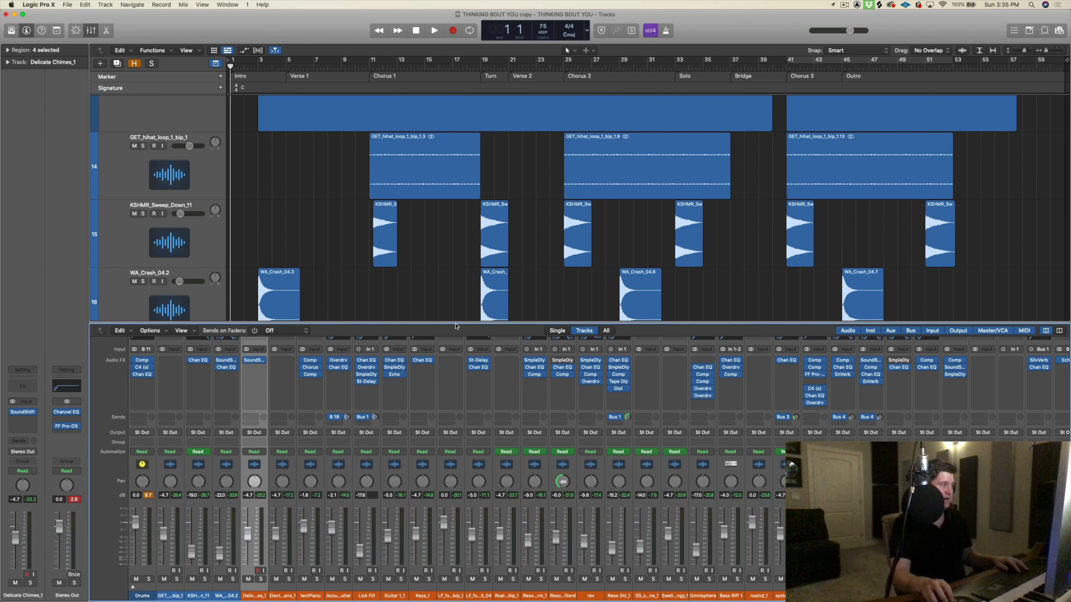
{"action": "left_click_drag", "start_coordinate": [455, 325], "coordinate": [386, 289]}
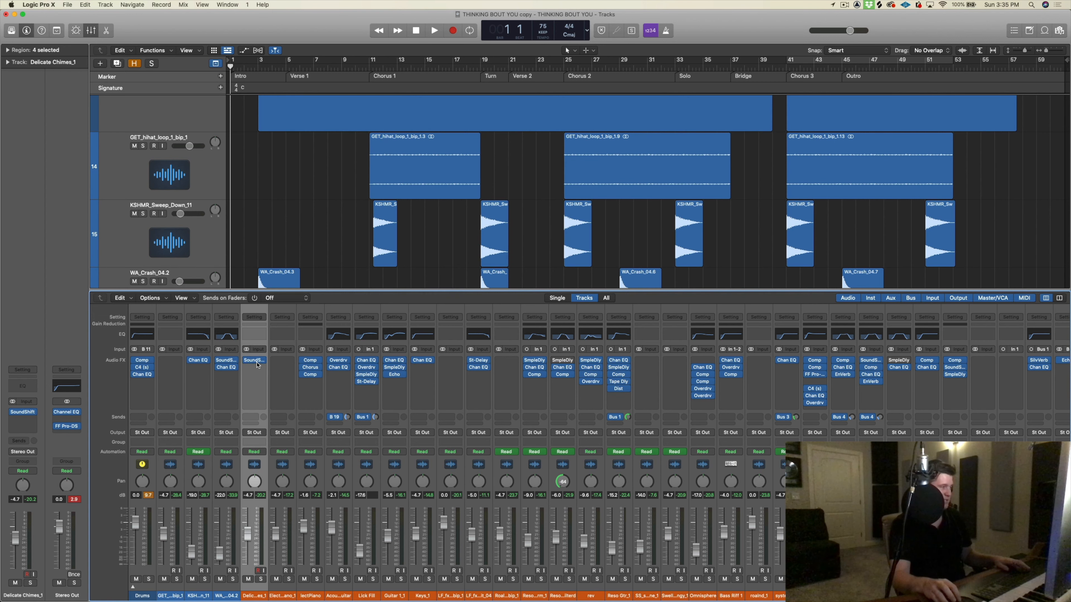
{"action": "key", "text": "x"}
{"action": "key", "text": "x"}
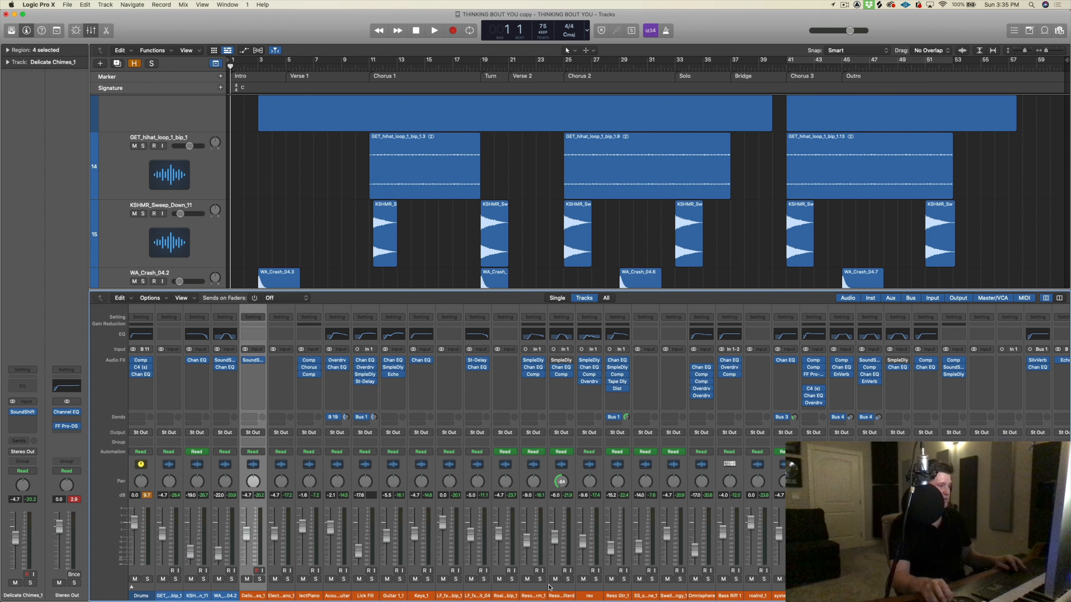
{"action": "scroll", "coordinate": [713, 590], "scroll_direction": "right", "scroll_amount": 5}
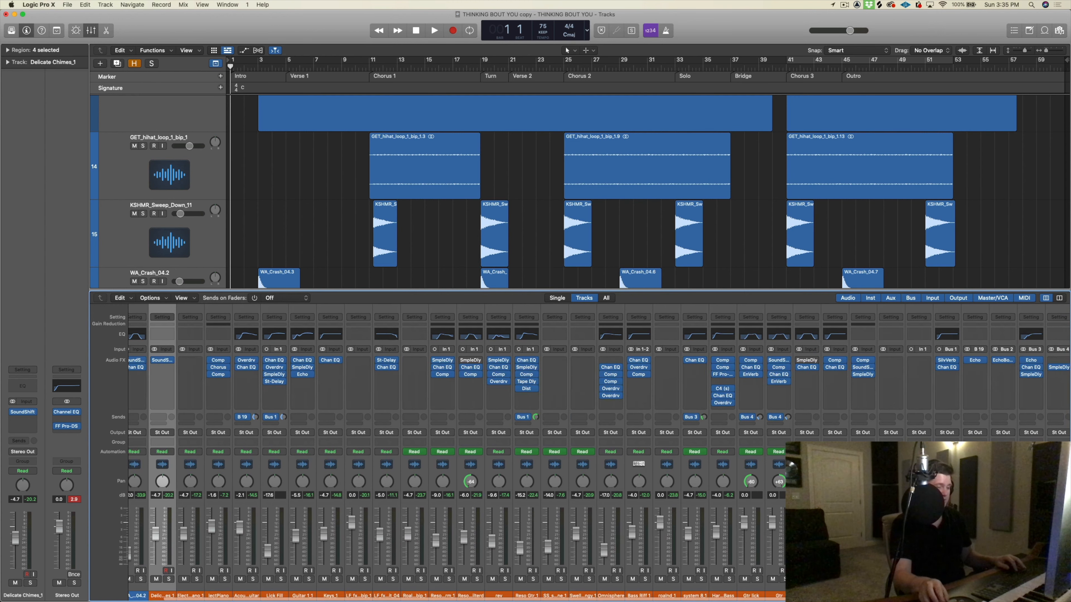
{"action": "scroll", "coordinate": [712, 589], "scroll_direction": "left", "scroll_amount": 5}
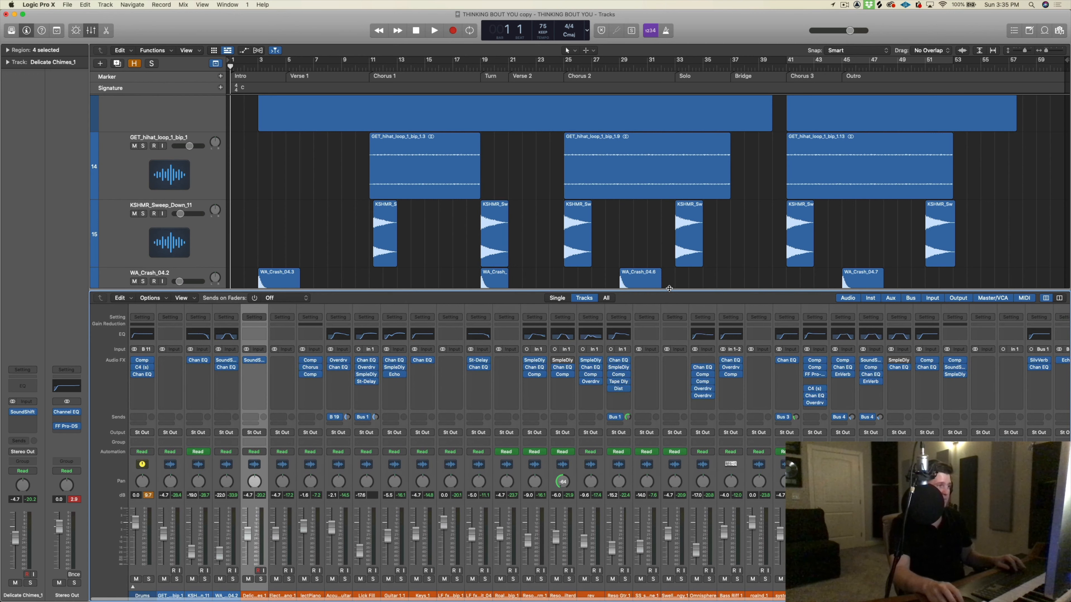
{"action": "key", "text": "x"}
{"action": "scroll", "coordinate": [670, 292], "scroll_direction": "down", "scroll_amount": 20}
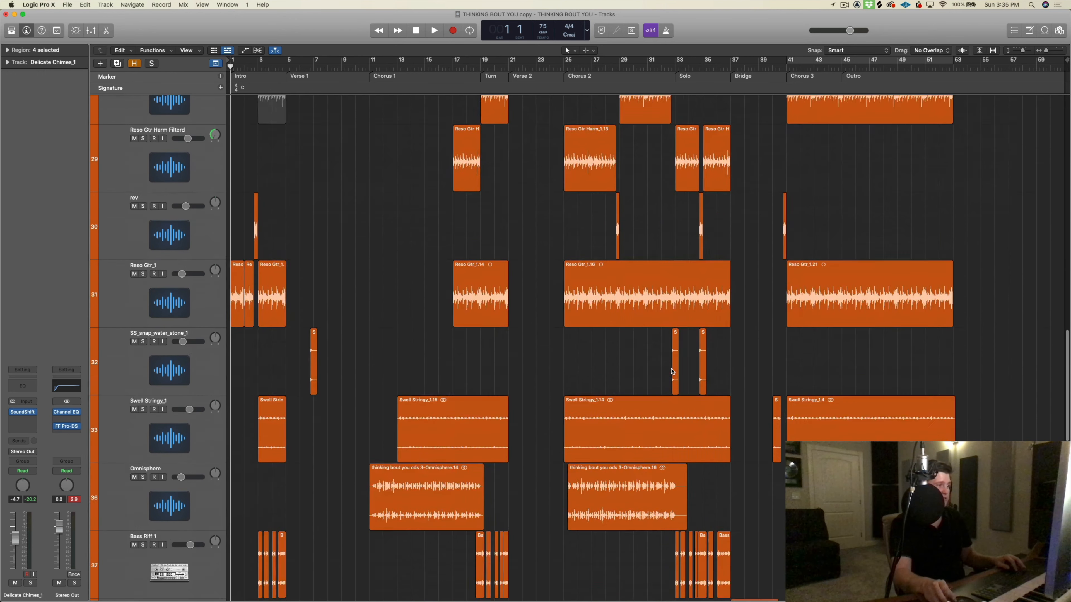
{"action": "scroll", "coordinate": [648, 357], "scroll_direction": "up", "scroll_amount": 10}
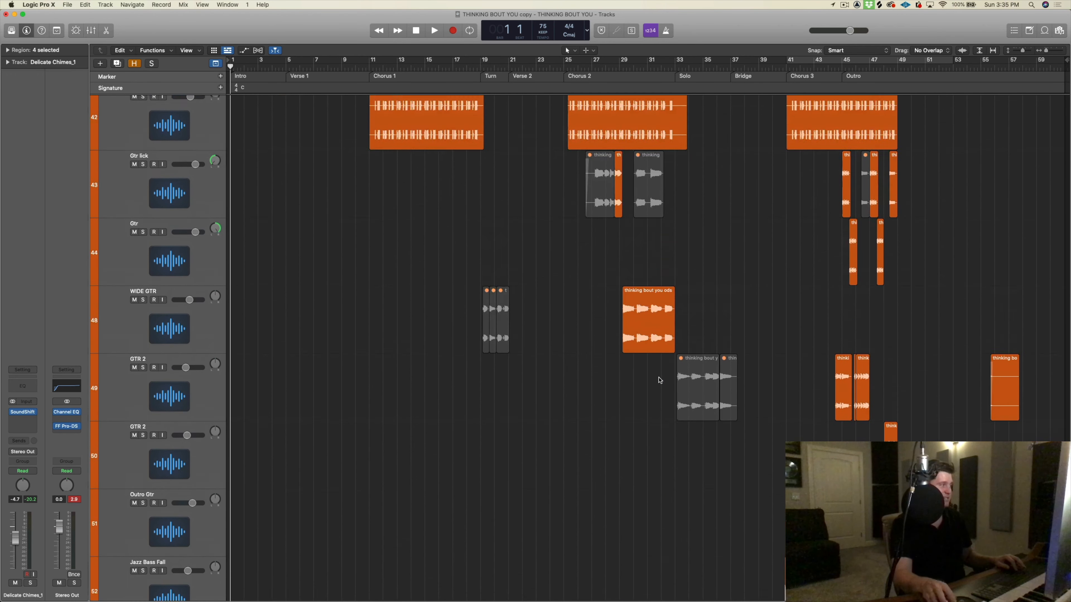
Copy the SoundShifter plug-in from Delicate Chimes_1 to the end of the effects chain on every track from Electric Piano_1 through LF_fx_melodic_hit_04.
{"action": "key", "text": "x"}
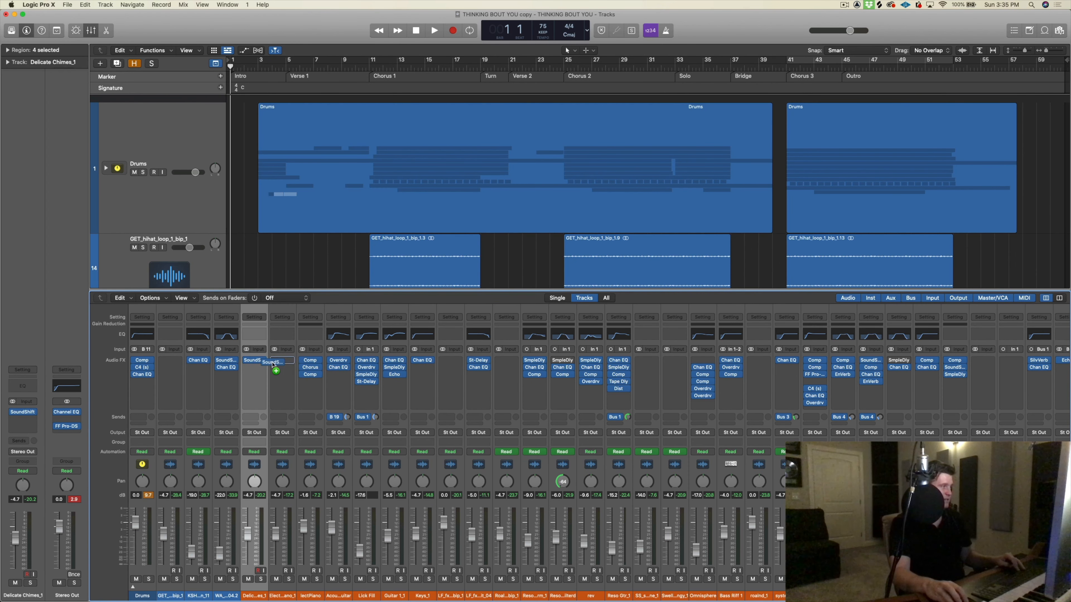
{"action": "mouse_move", "coordinate": [280, 363]}
{"action": "left_click_drag", "start_coordinate": [283, 362], "coordinate": [310, 381]}
{"action": "left_click_drag", "start_coordinate": [310, 381], "coordinate": [365, 388]}
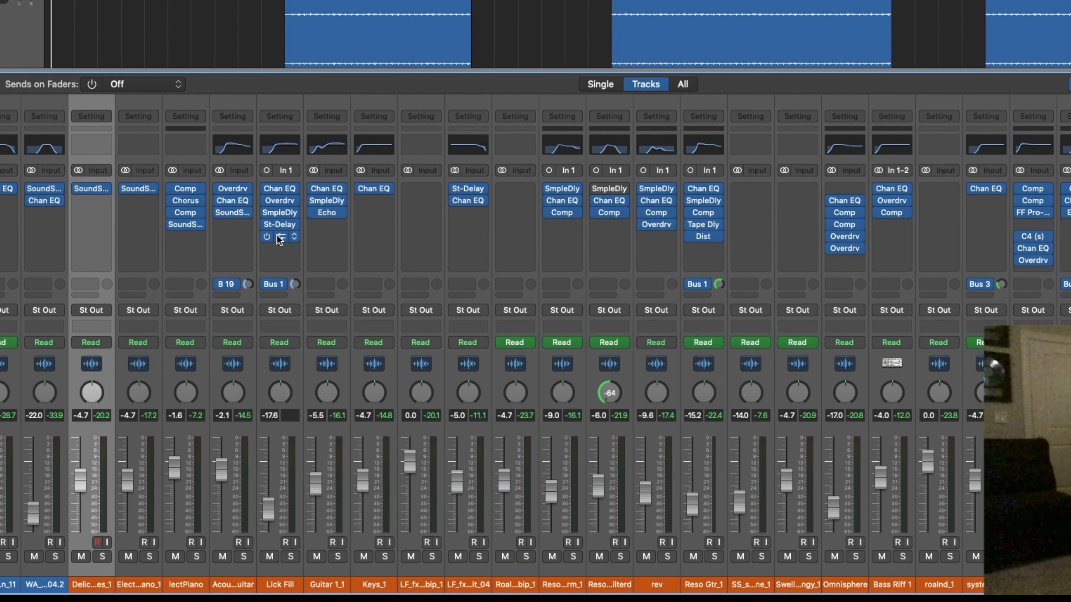
{"action": "left_click_drag", "start_coordinate": [277, 236], "coordinate": [317, 235]}
{"action": "left_click_drag", "start_coordinate": [369, 191], "coordinate": [468, 218]}
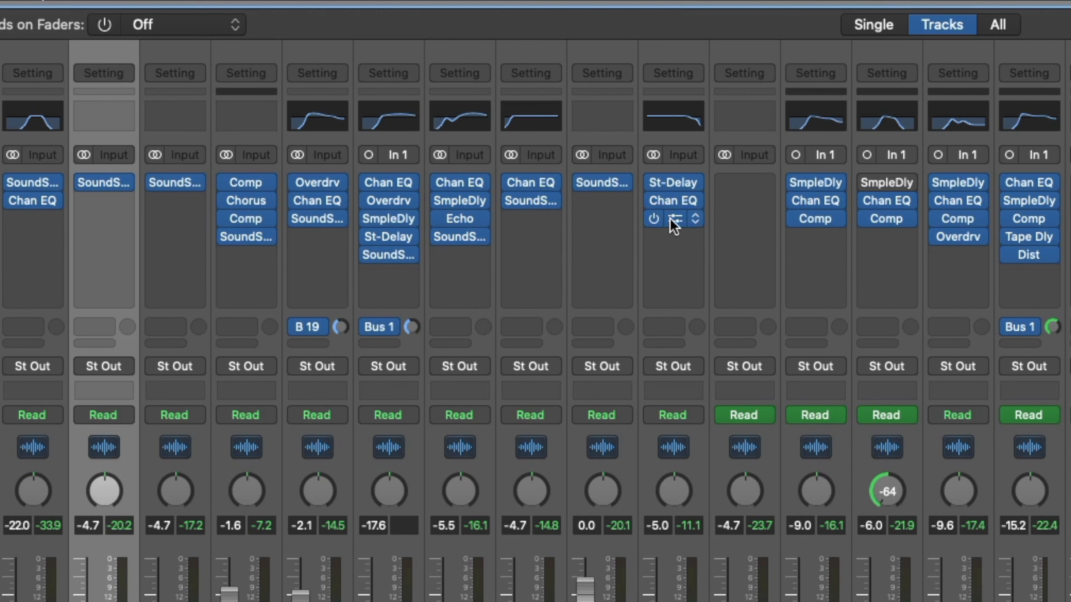
Copy the SoundShifter plug-in to the end of the effects chain on every track from Roalnd Synth#01_bip_1 through the second GTR 2.
{"action": "left_click_drag", "start_coordinate": [670, 220], "coordinate": [1031, 277]}
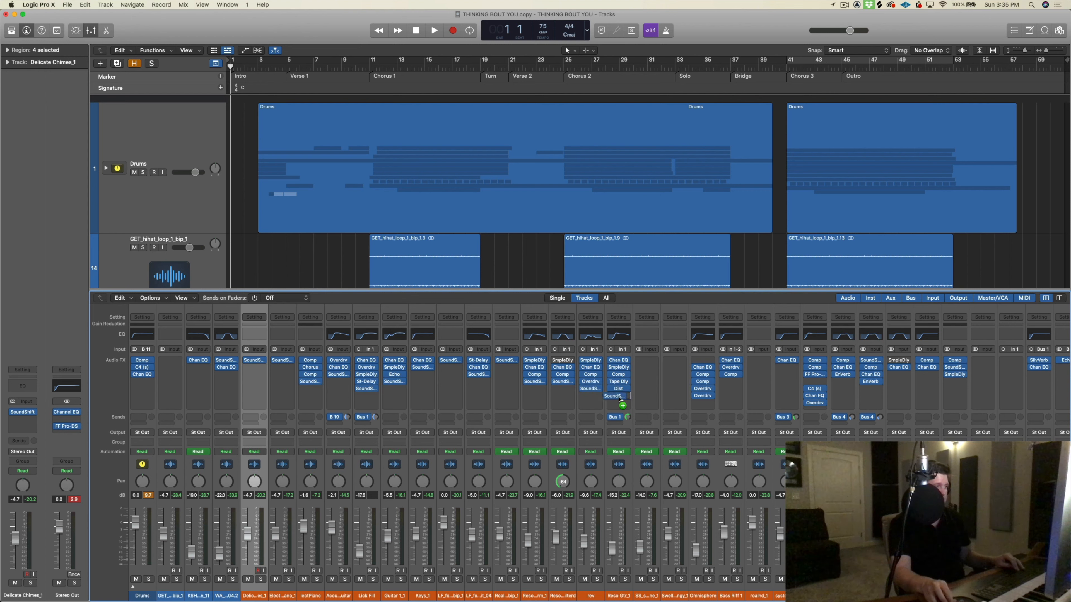
{"action": "left_click_drag", "start_coordinate": [619, 399], "coordinate": [669, 365]}
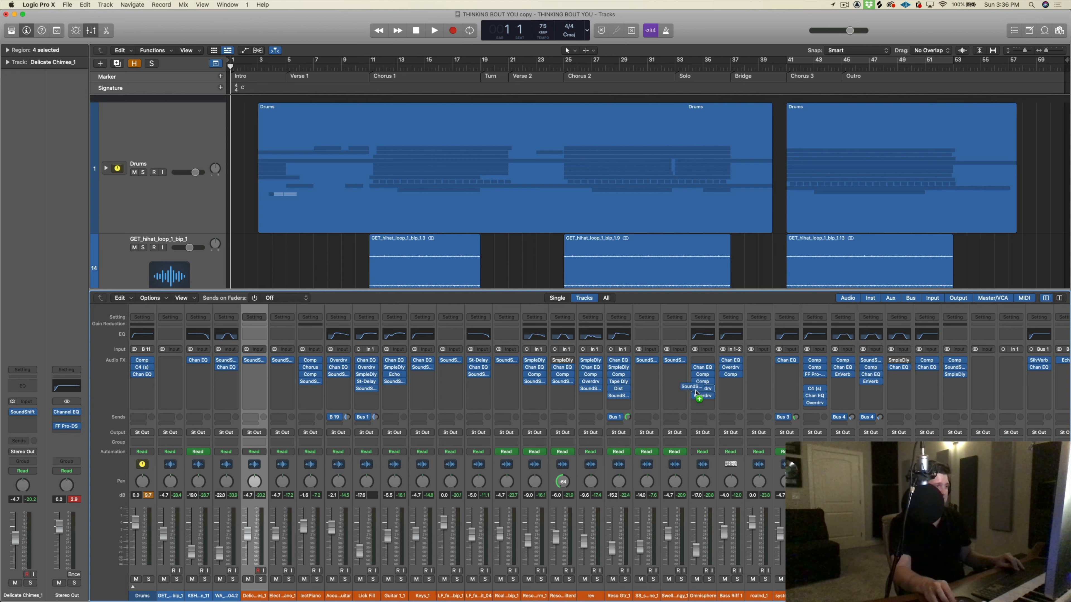
{"action": "left_click_drag", "start_coordinate": [705, 405], "coordinate": [900, 370]}
{"action": "left_click_drag", "start_coordinate": [901, 370], "coordinate": [934, 376]}
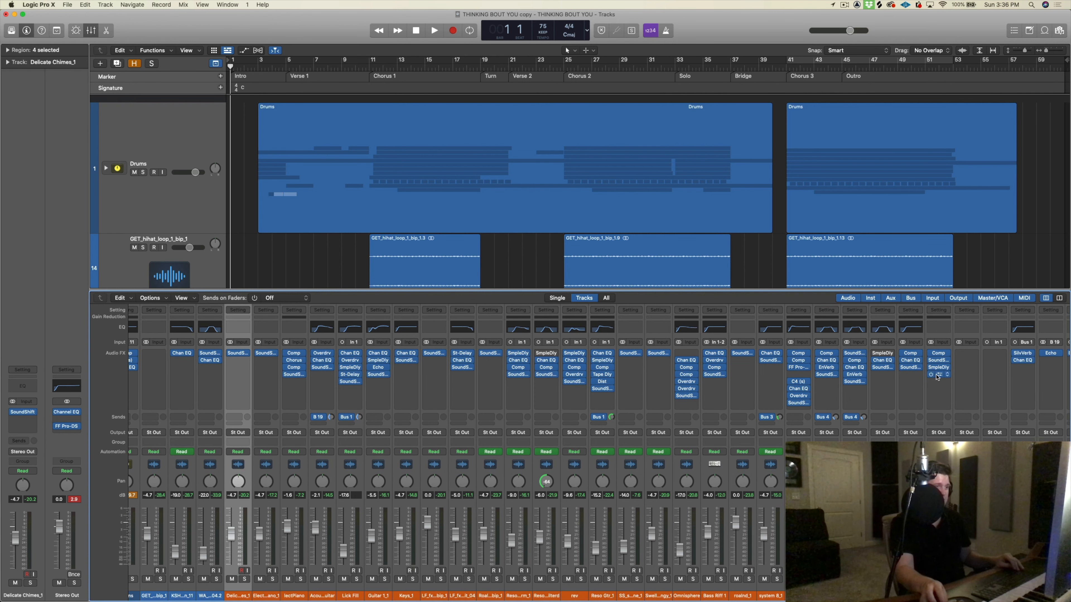
Examine the transposition settings of the SoundShifter Pitch plug-in on the GTR 2 channel.
{"action": "left_click", "coordinate": [910, 367]}
{"action": "left_click_drag", "start_coordinate": [384, 197], "coordinate": [442, 178]}
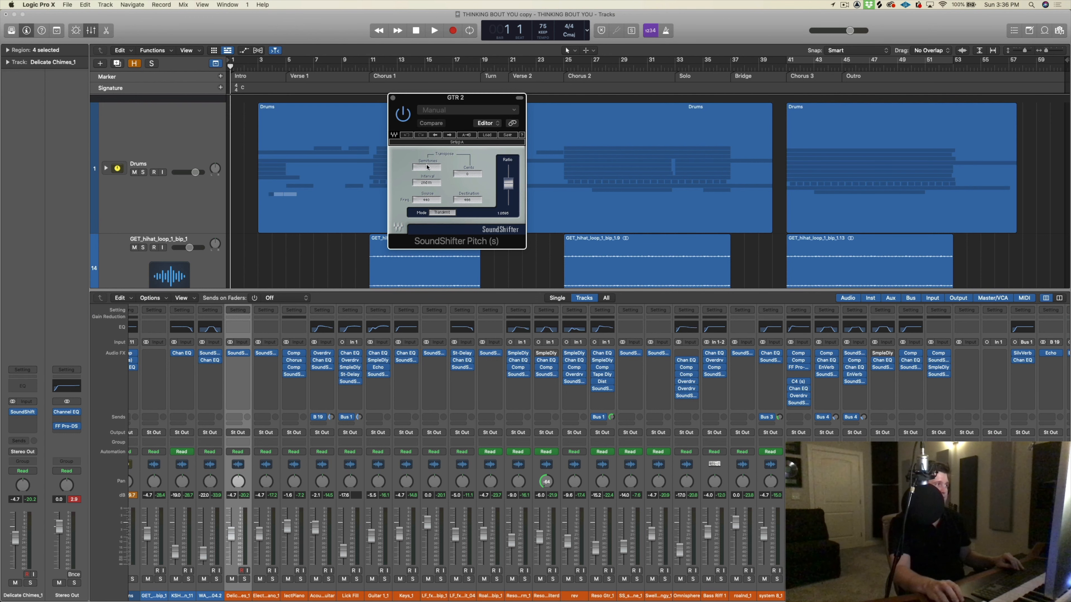
{"action": "left_click", "coordinate": [392, 99]}
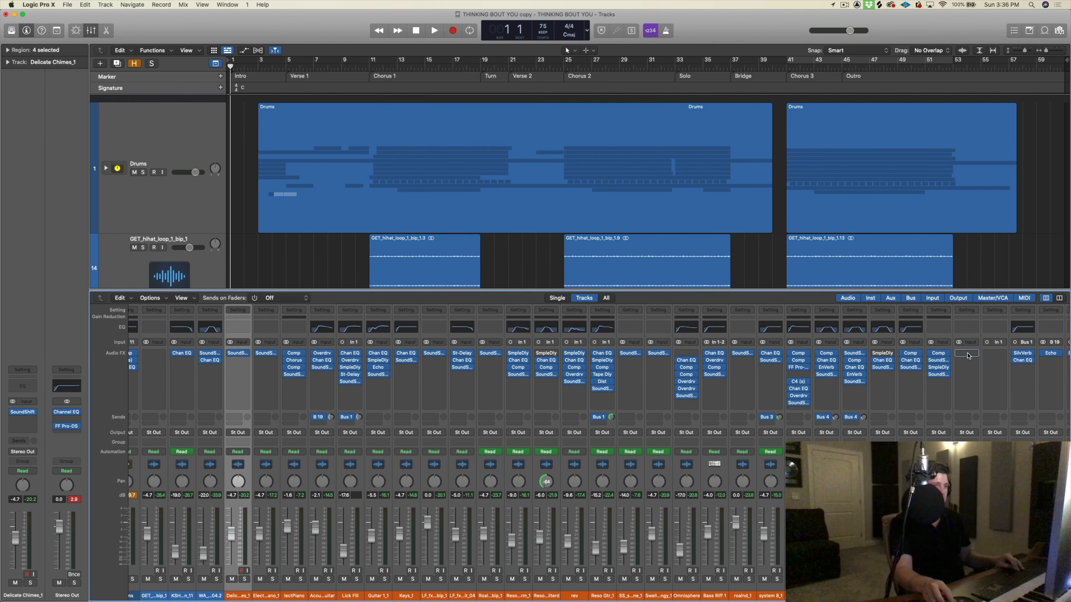
Hide the mixer, set a cycle range from bar 3 to about bar 58, and play back the beginning of the song.
{"action": "key", "text": "x"}
{"action": "scroll", "coordinate": [371, 287], "scroll_direction": "down", "scroll_amount": 1}
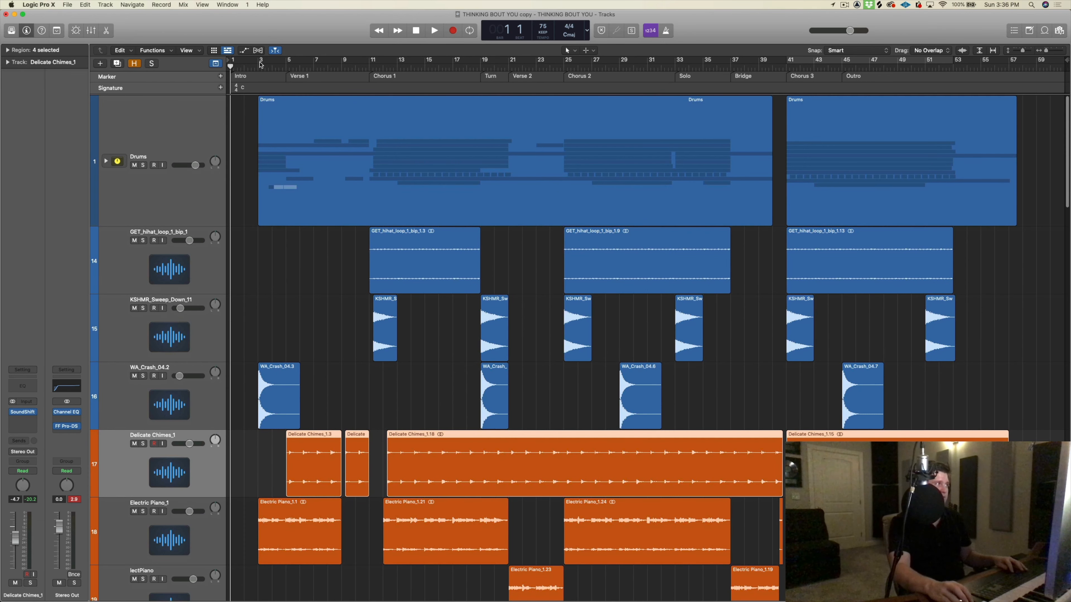
{"action": "left_click_drag", "start_coordinate": [258, 62], "coordinate": [1003, 224]}
{"action": "key", "text": "space"}
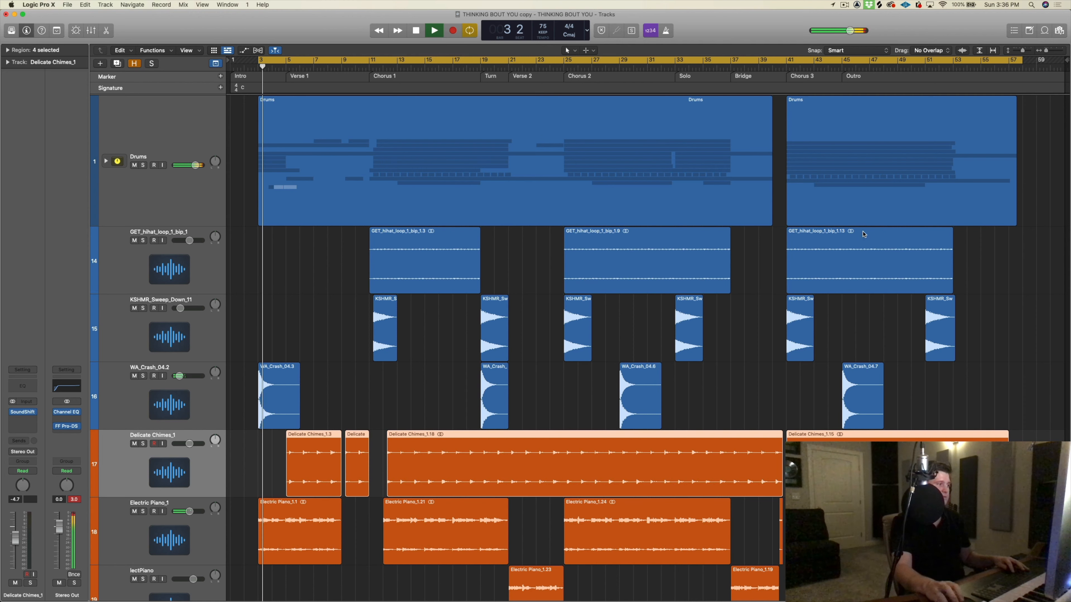
{"action": "scroll", "coordinate": [717, 233], "scroll_direction": "down", "scroll_amount": 15}
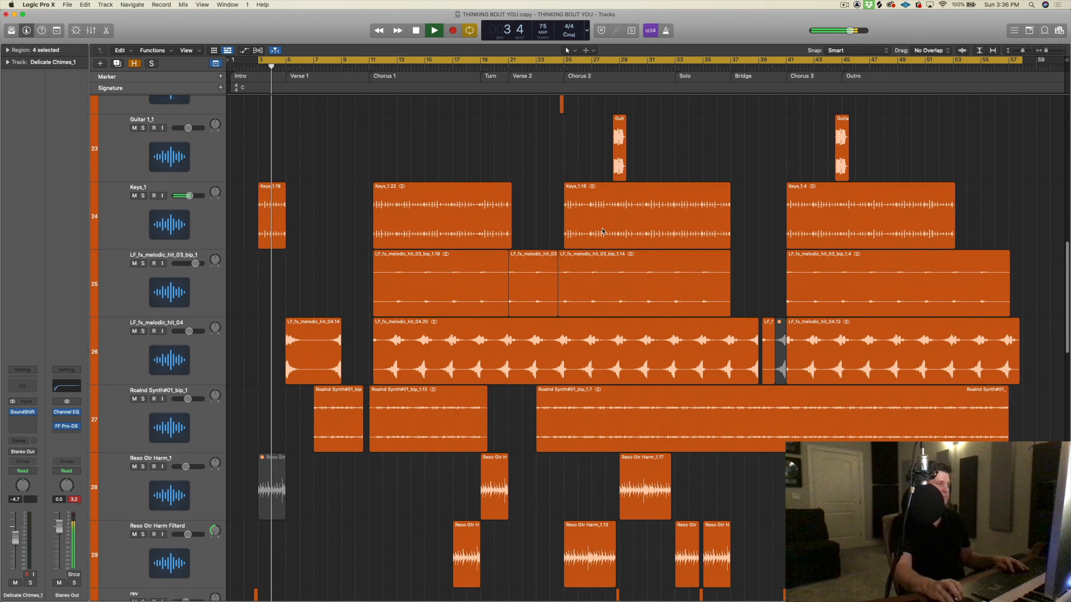
{"action": "scroll", "coordinate": [611, 231], "scroll_direction": "down", "scroll_amount": 10}
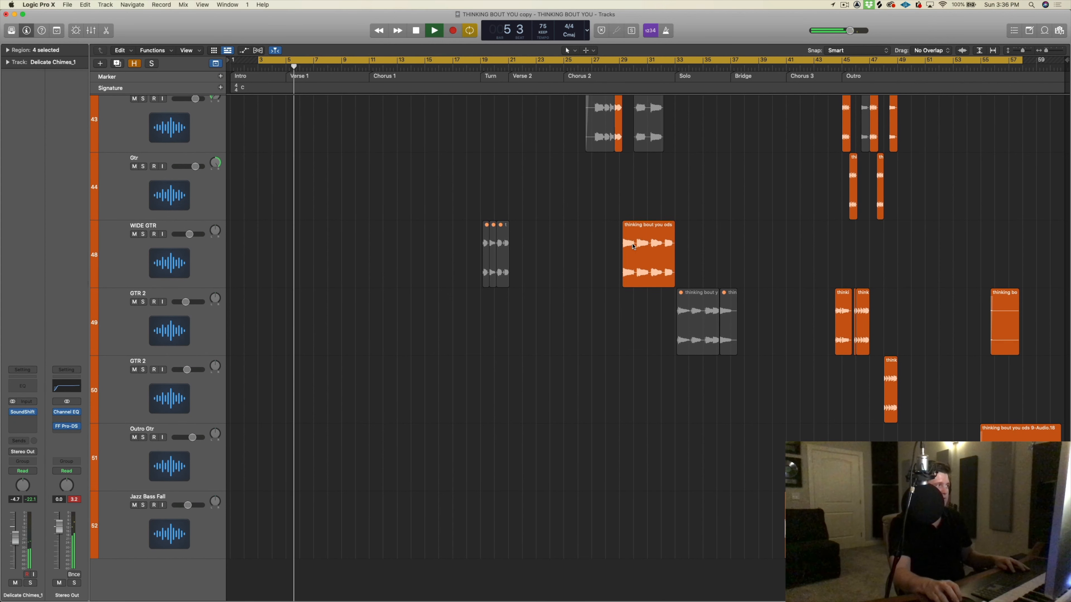
{"action": "key", "text": "space"}
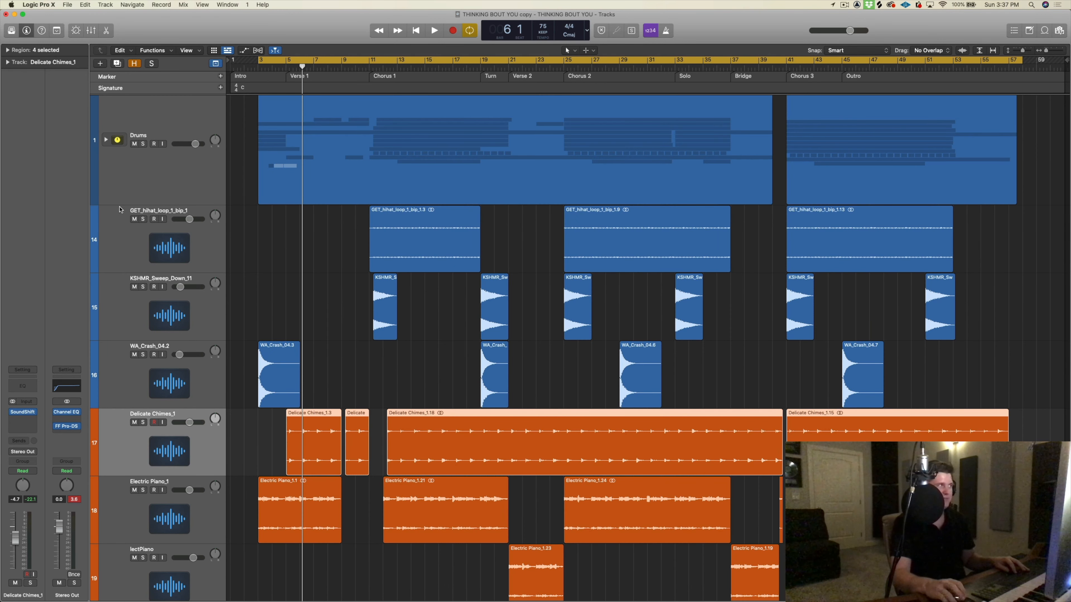
Expand the Drums stack and select all tracks from Drum & Bass Kit 01_1 through Jazz Bass Fall.
{"action": "left_click", "coordinate": [69, 5]}
{"action": "left_click", "coordinate": [84, 114]}
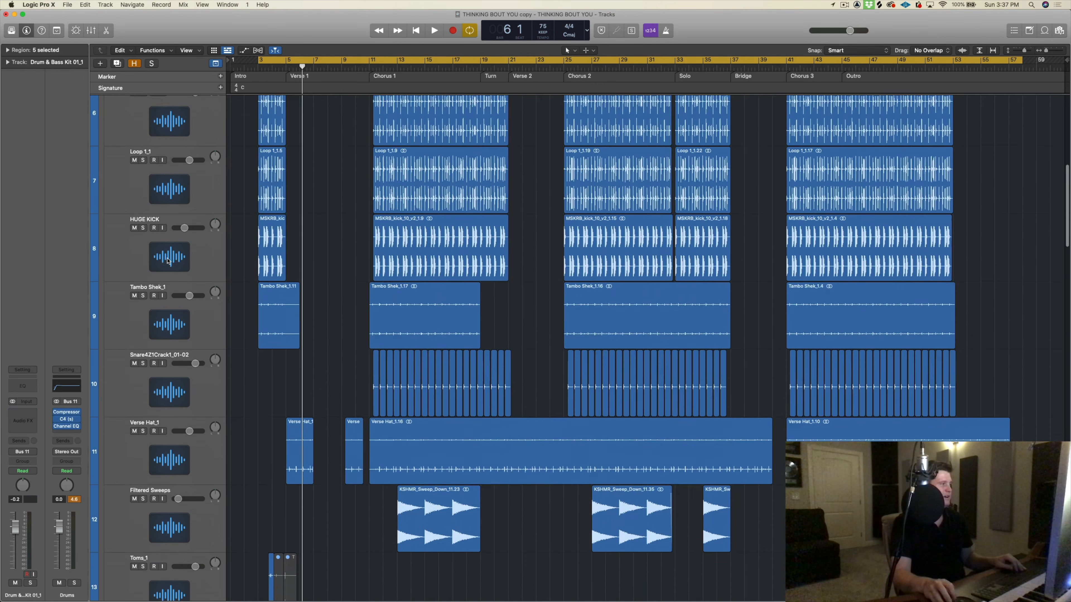
{"action": "scroll", "coordinate": [168, 261], "scroll_direction": "down", "scroll_amount": 20}
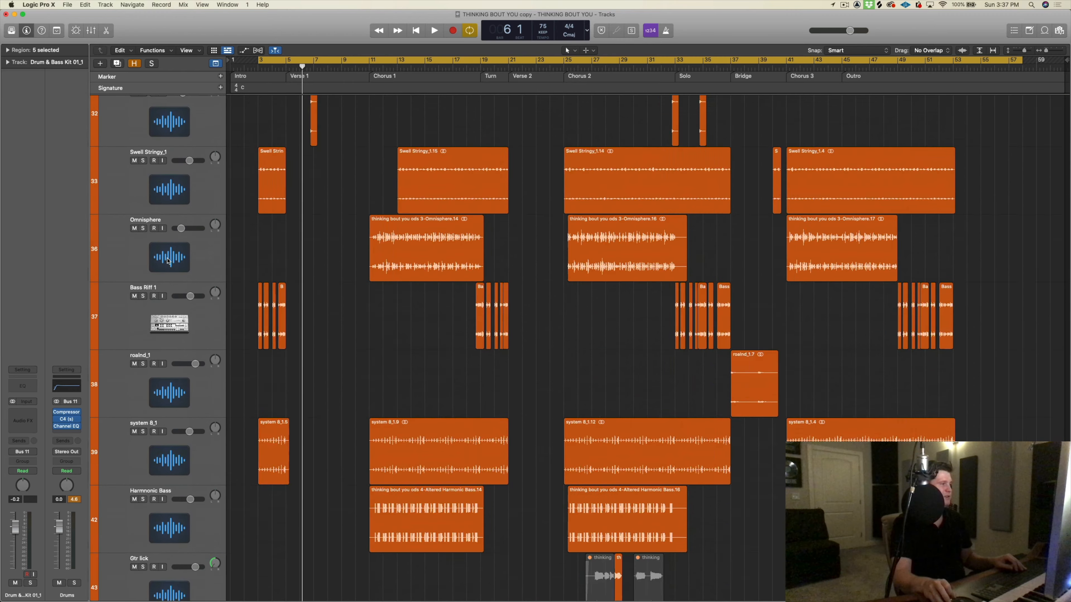
{"action": "scroll", "coordinate": [168, 260], "scroll_direction": "down", "scroll_amount": 2}
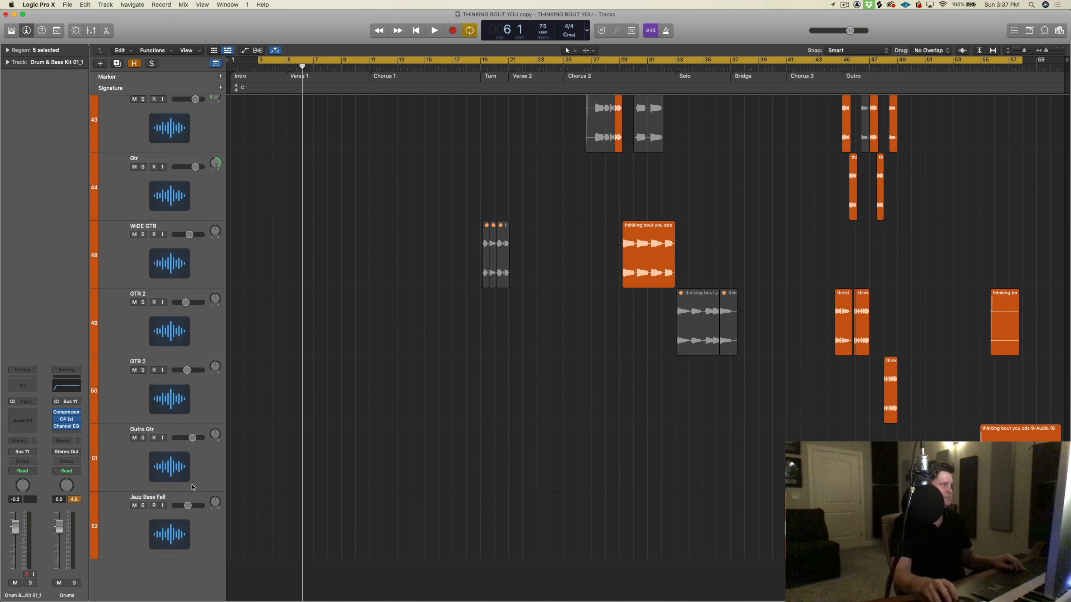
{"action": "key", "text": "super+a"}
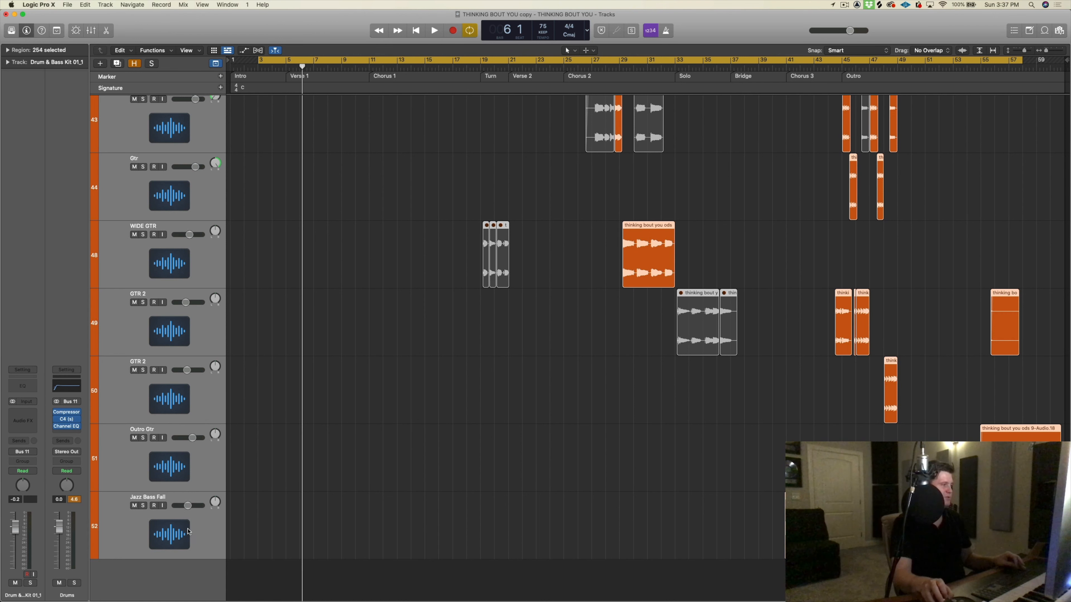
Start an export of the selected tracks as WAVE audio files and set the bit depth to 24 Bit.
{"action": "left_click", "coordinate": [68, 5]}
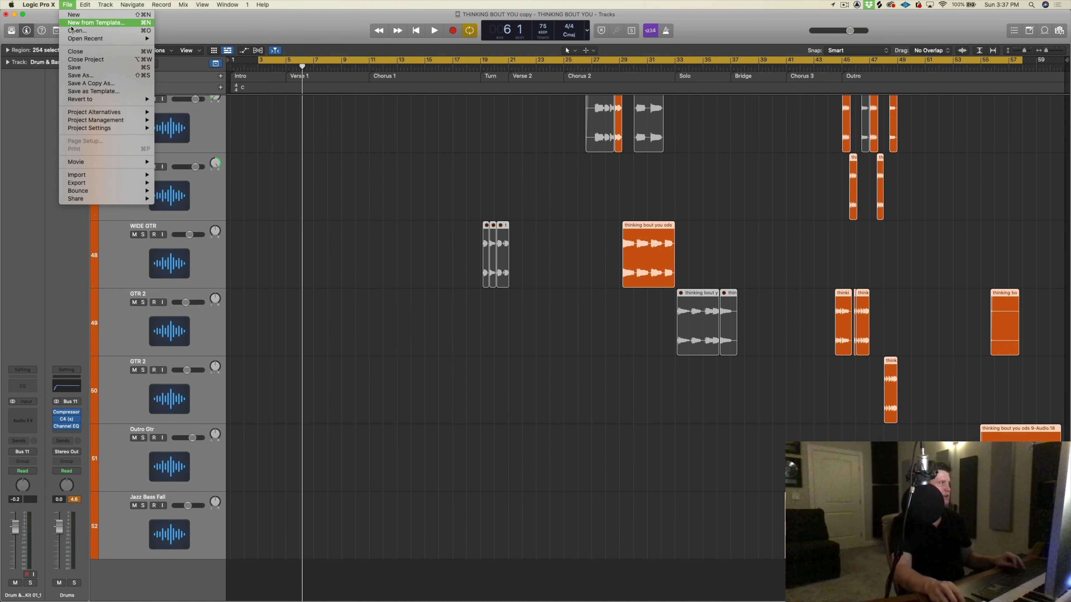
{"action": "mouse_move", "coordinate": [113, 184]}
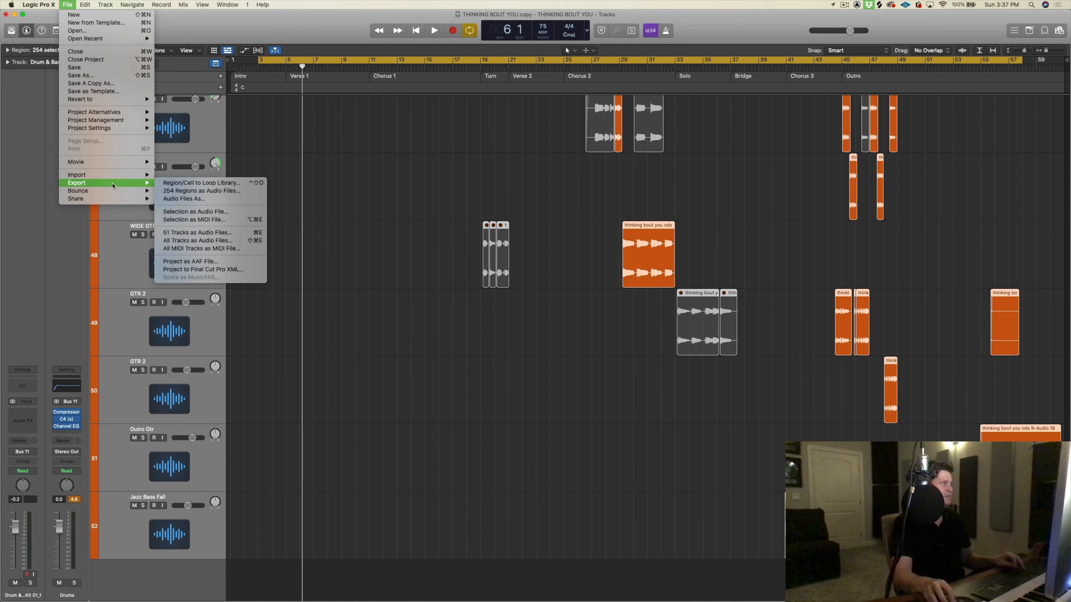
{"action": "left_click", "coordinate": [215, 235]}
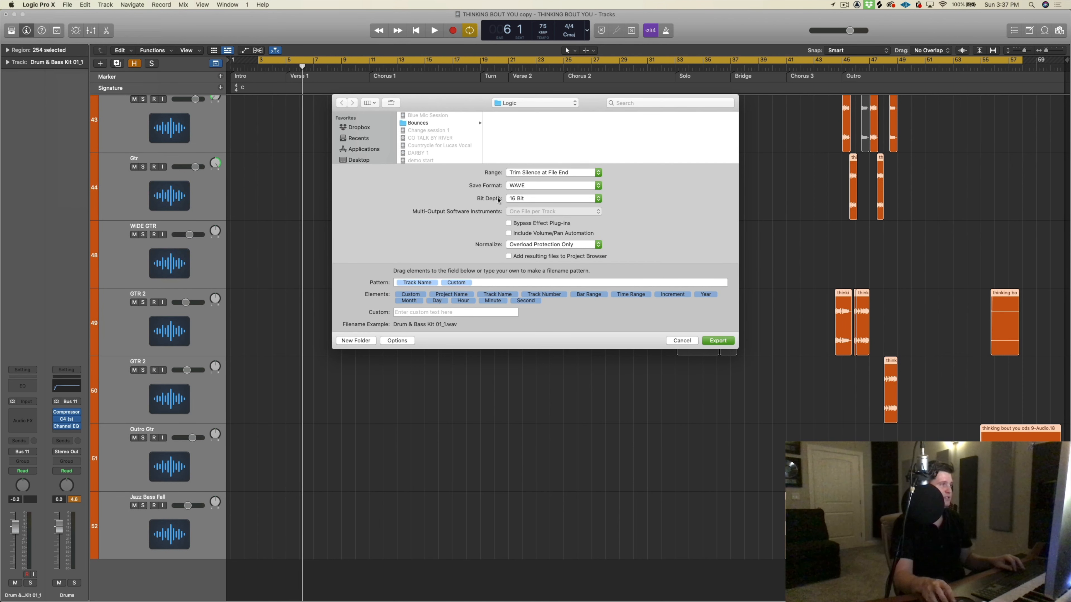
{"action": "left_click", "coordinate": [508, 200]}
{"action": "left_click", "coordinate": [554, 205]}
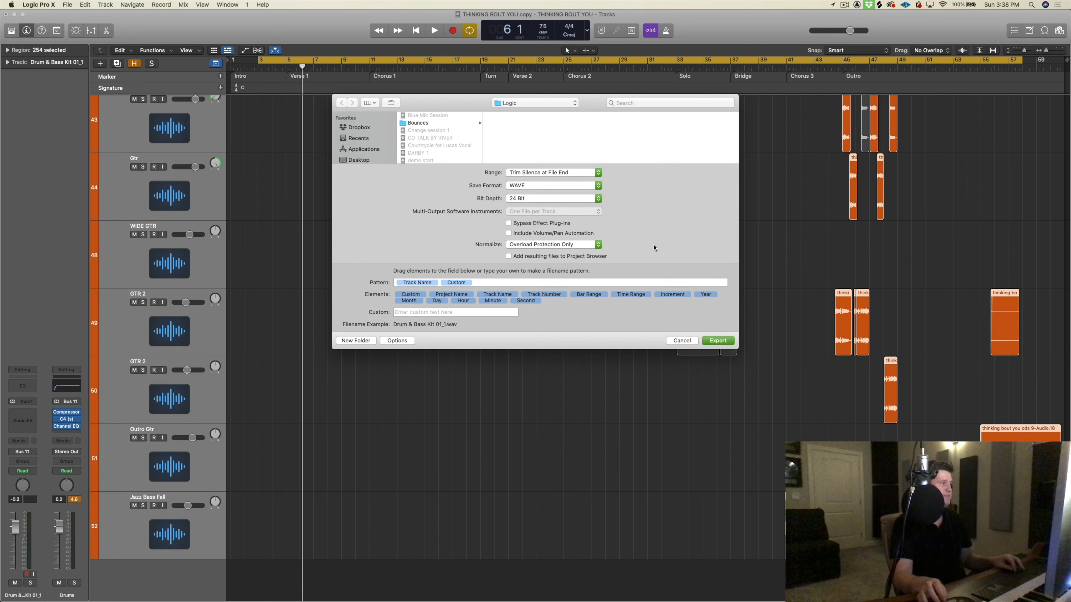
Create a folder named "Key Change_Thinking Bout You_Stems" on the Desktop and export the tracks into it.
{"action": "scroll", "coordinate": [365, 135], "scroll_direction": "down", "scroll_amount": 3}
{"action": "left_click", "coordinate": [368, 133]}
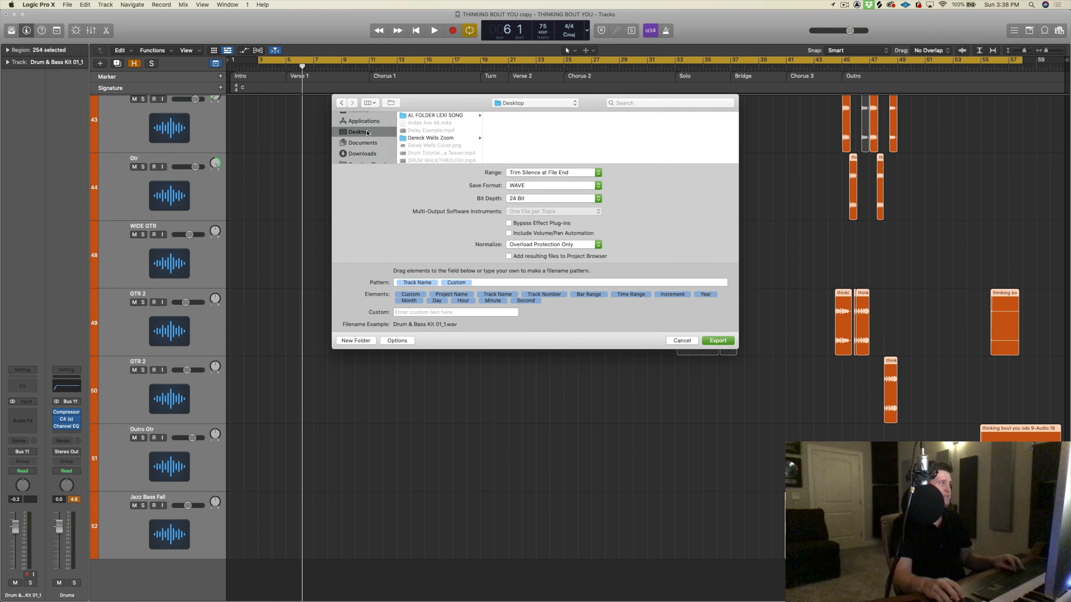
{"action": "left_click", "coordinate": [356, 341]}
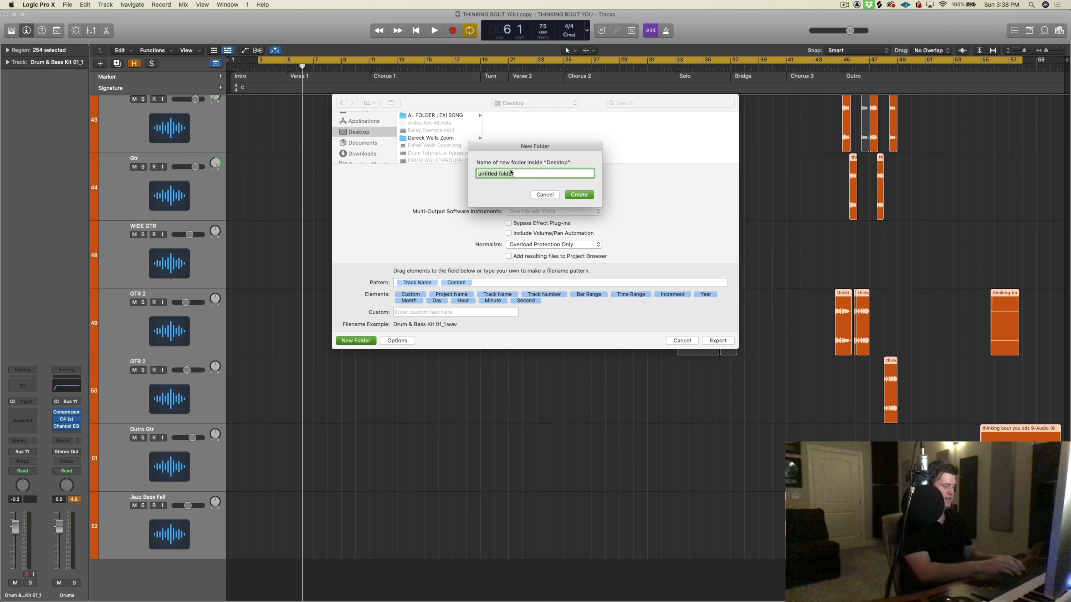
{"action": "type", "text": "Keu"}
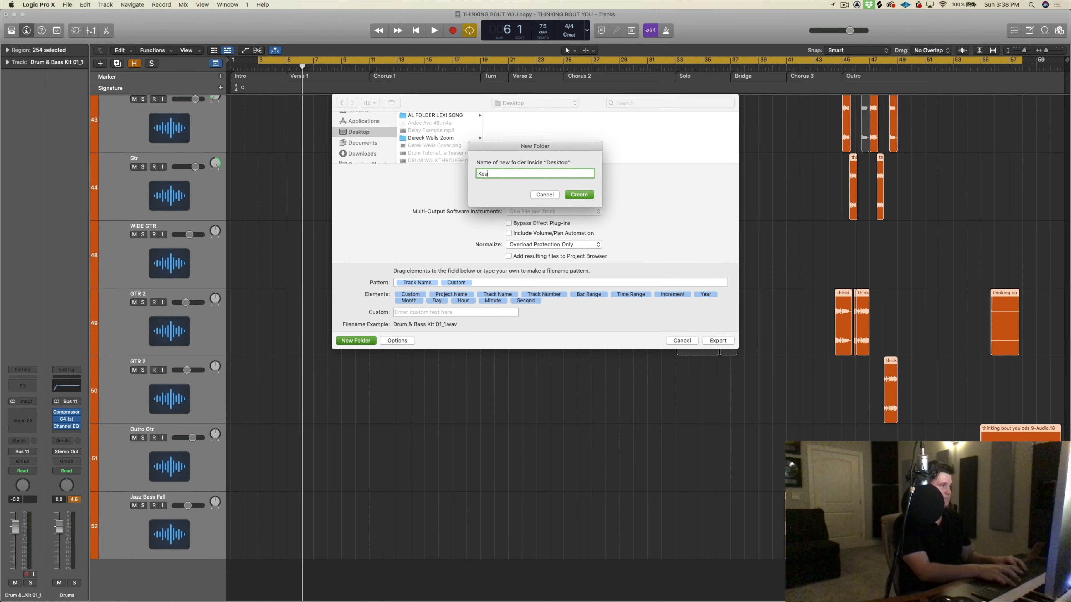
{"action": "key", "text": "BackSpace"}
{"action": "type", "text": "y Change_"}
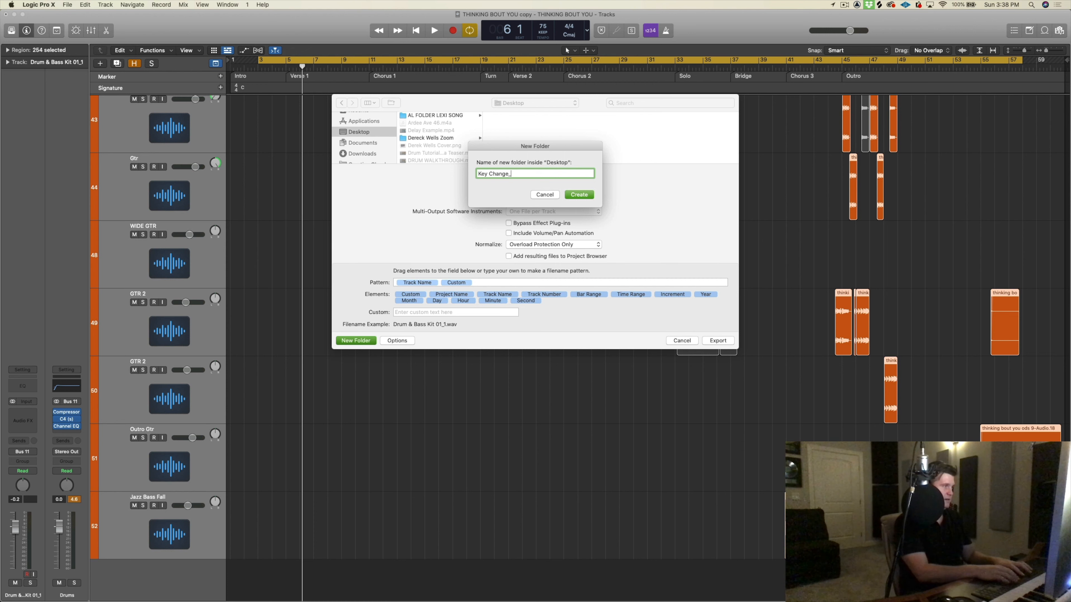
{"action": "key", "text": "BackSpace"}
{"action": "type", "text": "_Thinkin"}
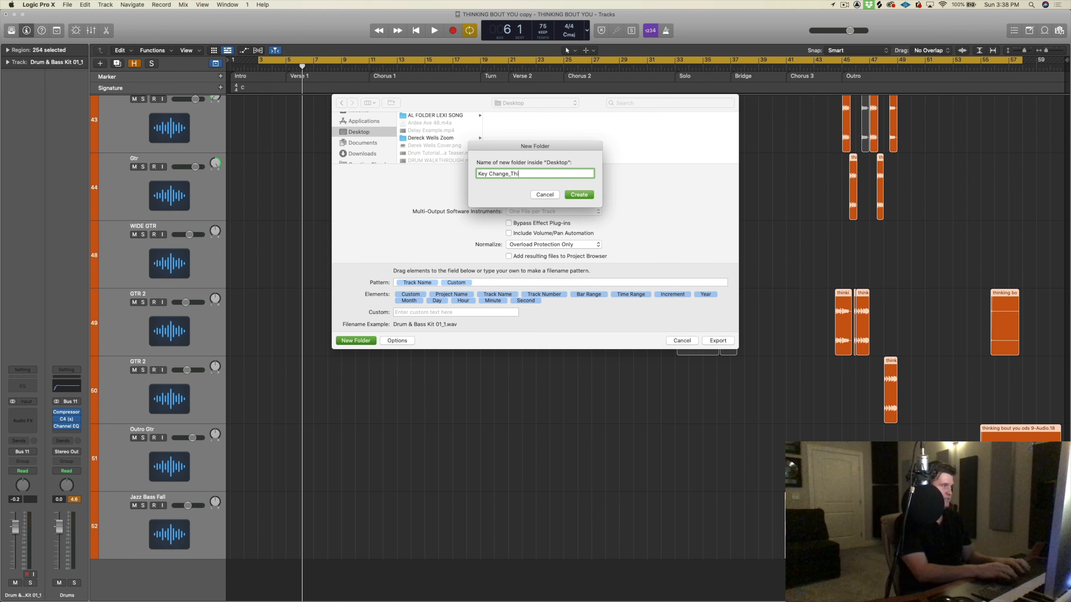
{"action": "type", "text": "g Bout You"}
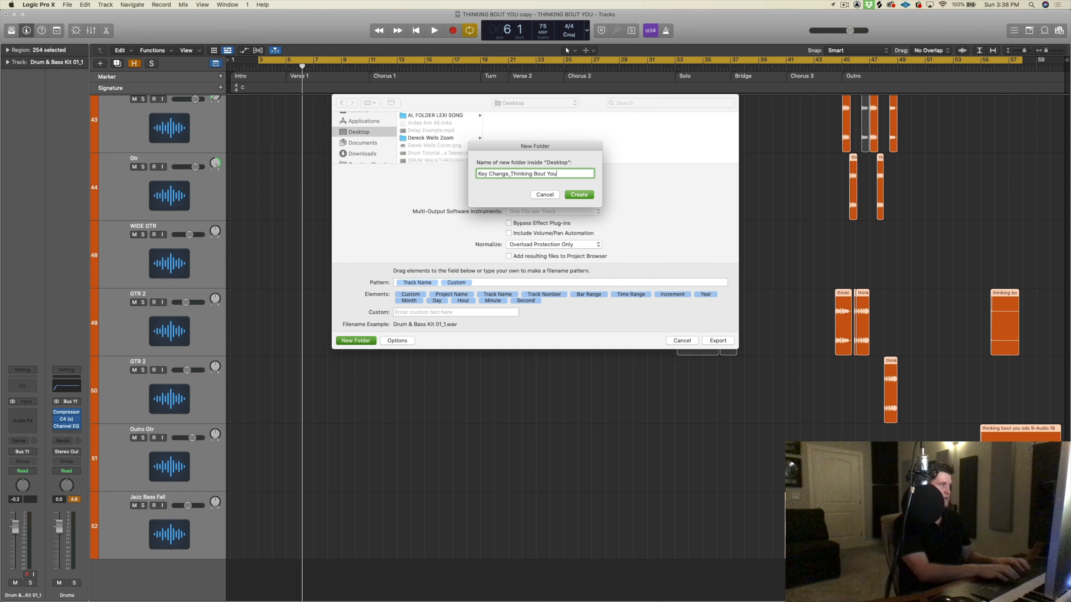
{"action": "type", "text": "_"}
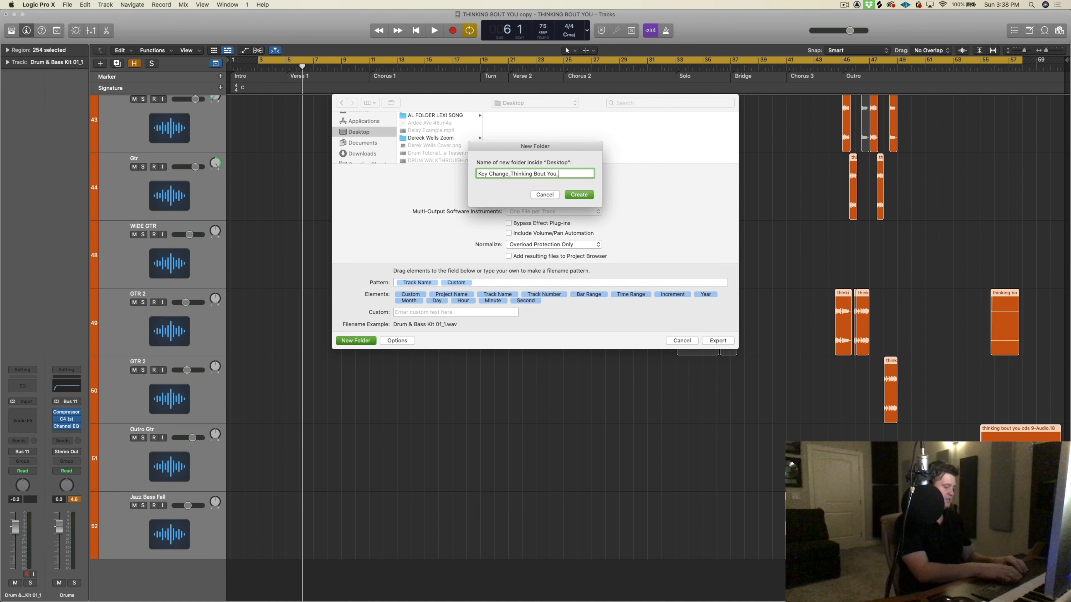
{"action": "type", "text": "Stems"}
{"action": "key", "text": "Return"}
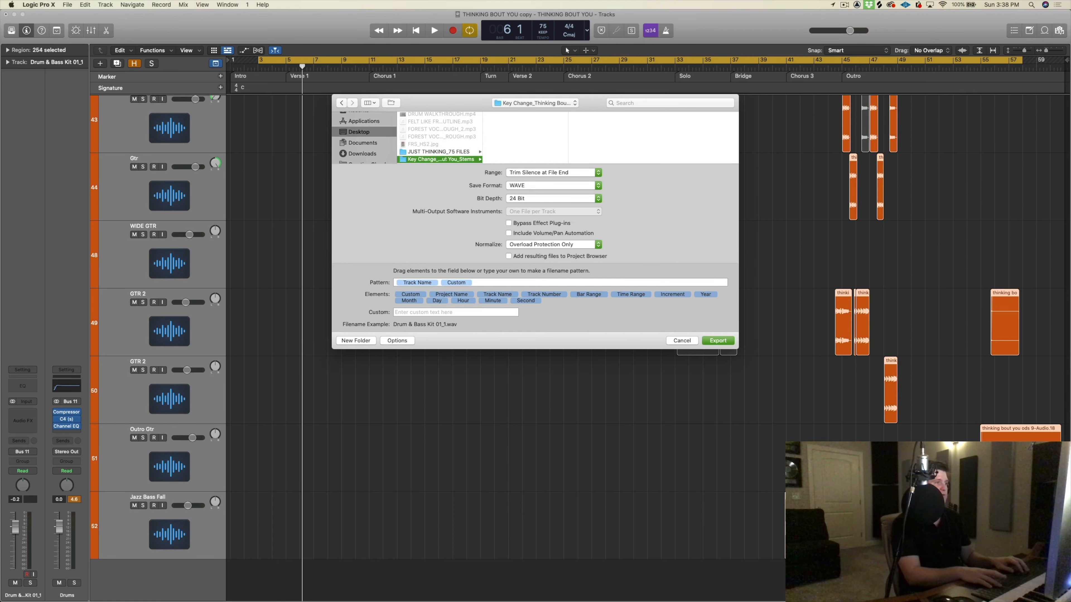
{"action": "key", "text": "Return"}
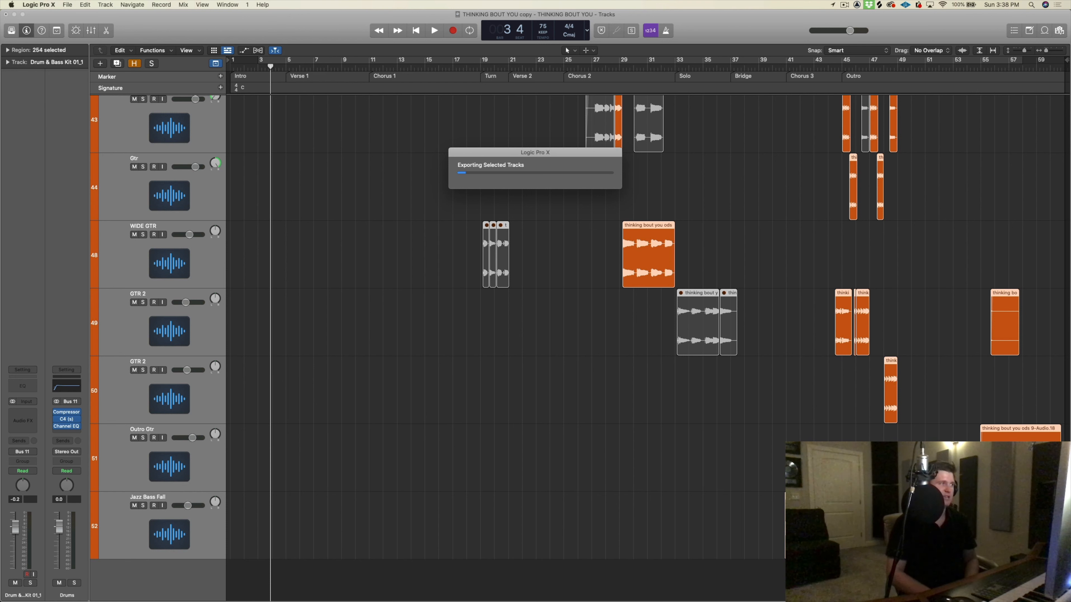